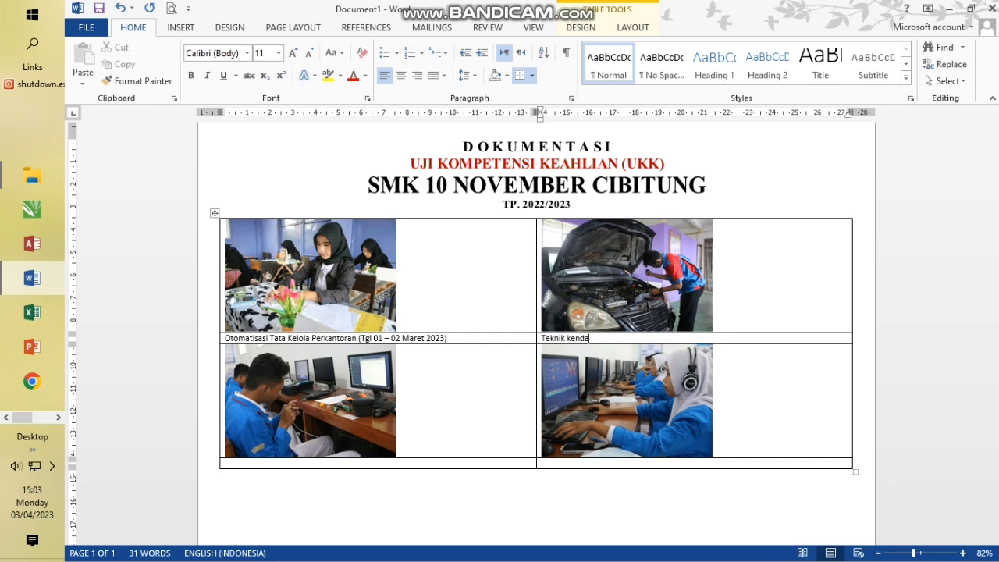
Step: Complete the caption under the car repair photo as "Teknik kendaraan Ringan Otomotif (Tgl 24 Februari – 07 Maret 2023)"
{"action": "type", "text": "n Ringan"}
{"action": "type", "text": "Otomotif (Tg"}
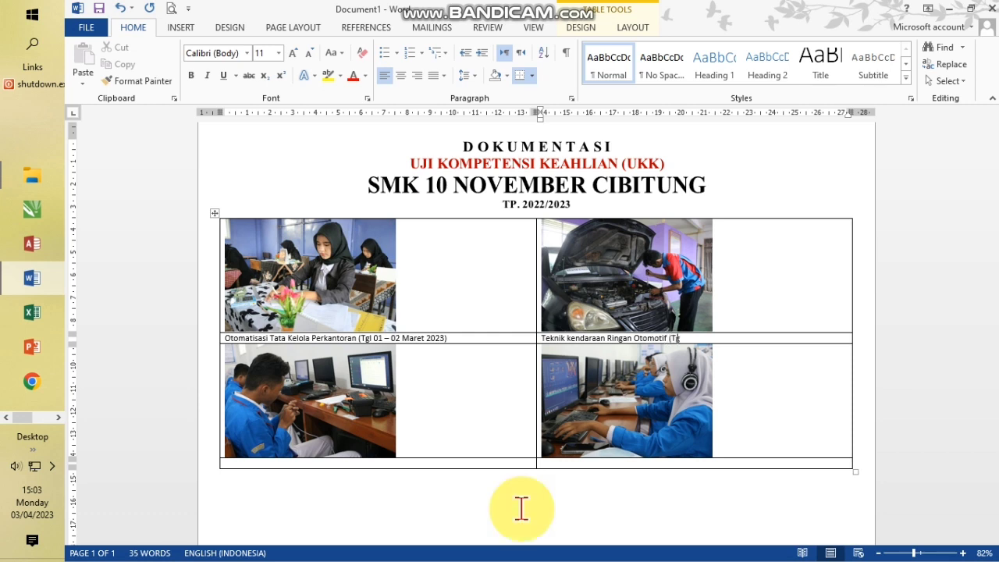
{"action": "type", "text": "l"}
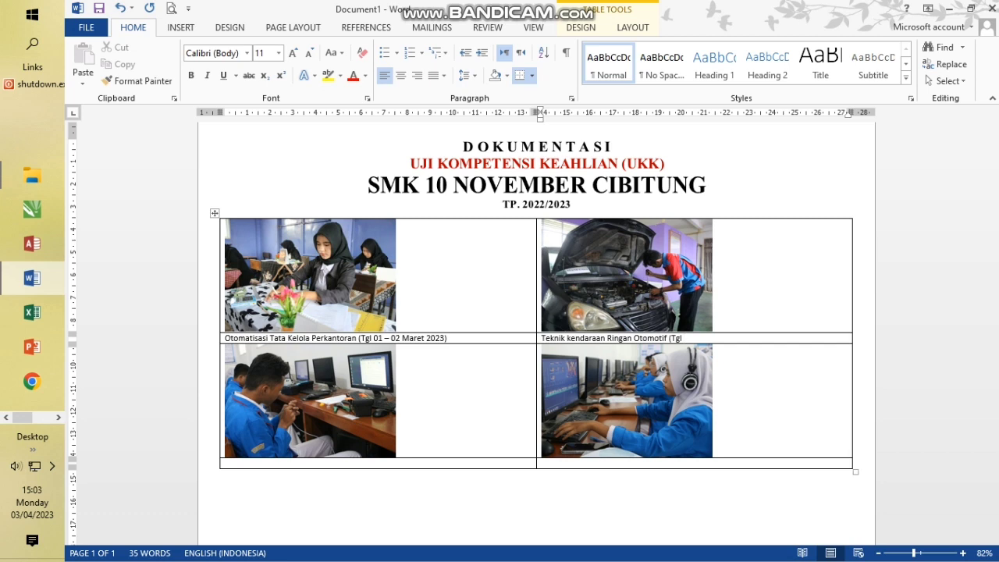
{"action": "type", "text": " 24 F"}
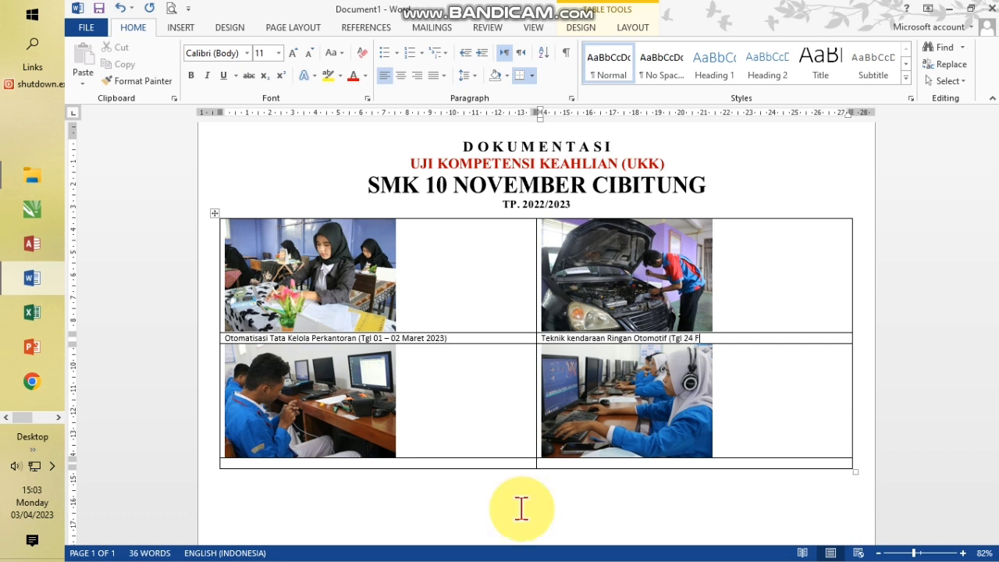
{"action": "type", "text": "ebru"}
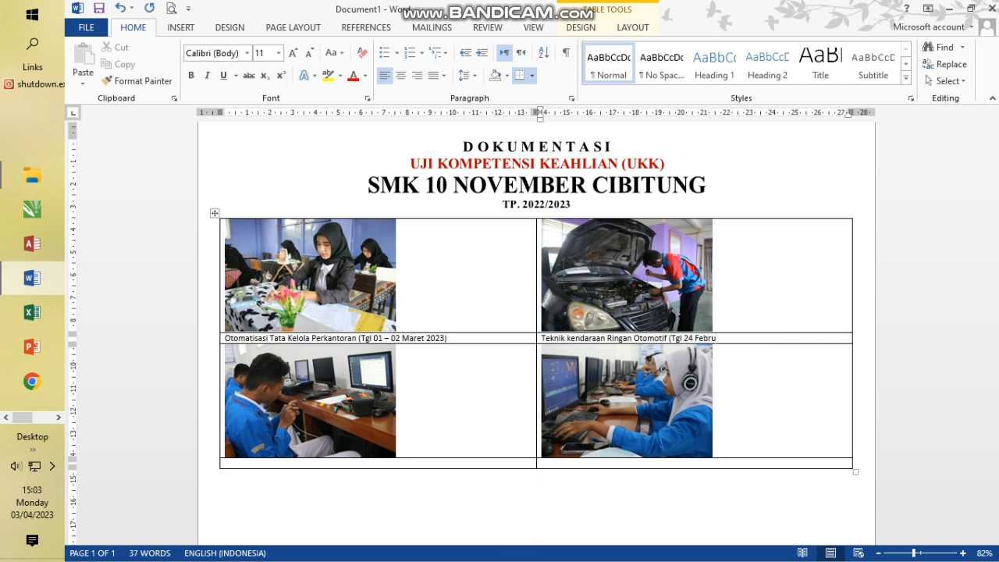
{"action": "type", "text": "ari – 07 Maret 2023"}
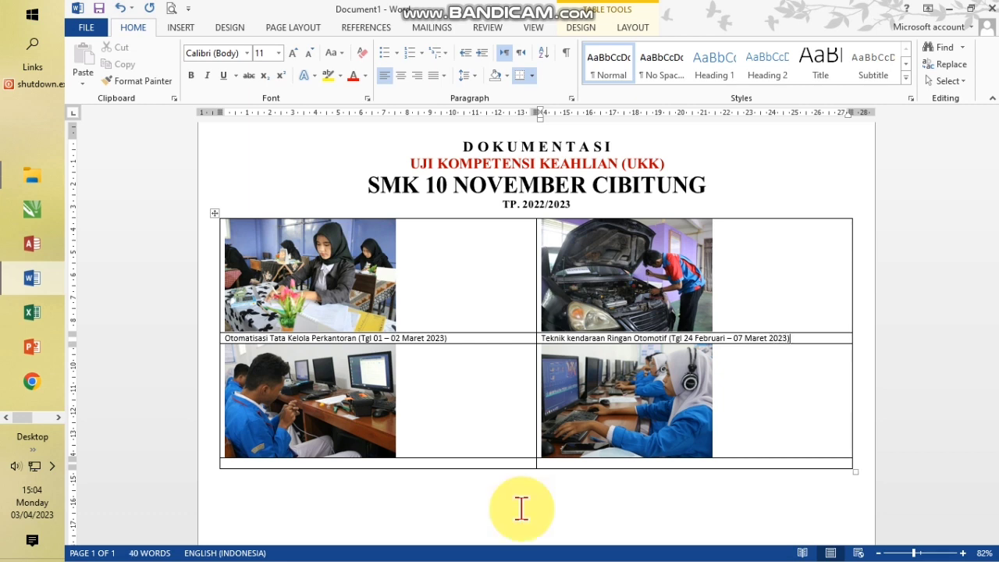
Step: Enter the caption "Teknik Komputer dan Jaringan (Tgl 01 – 02 Maret 2023)" in the last row's first cell
{"action": "key", "text": "Tab"}
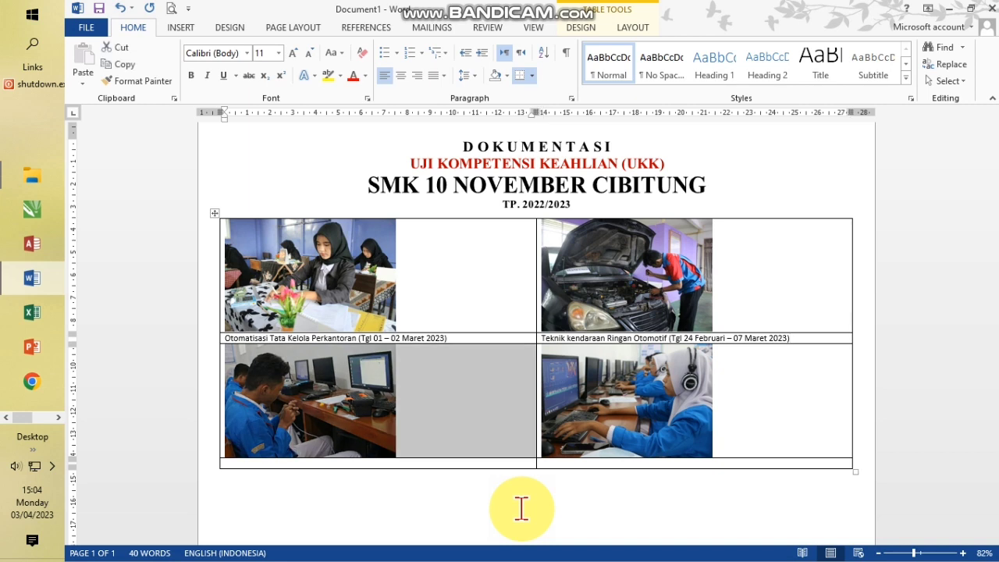
{"action": "key", "text": "Tab"}
{"action": "key", "text": "Tab"}
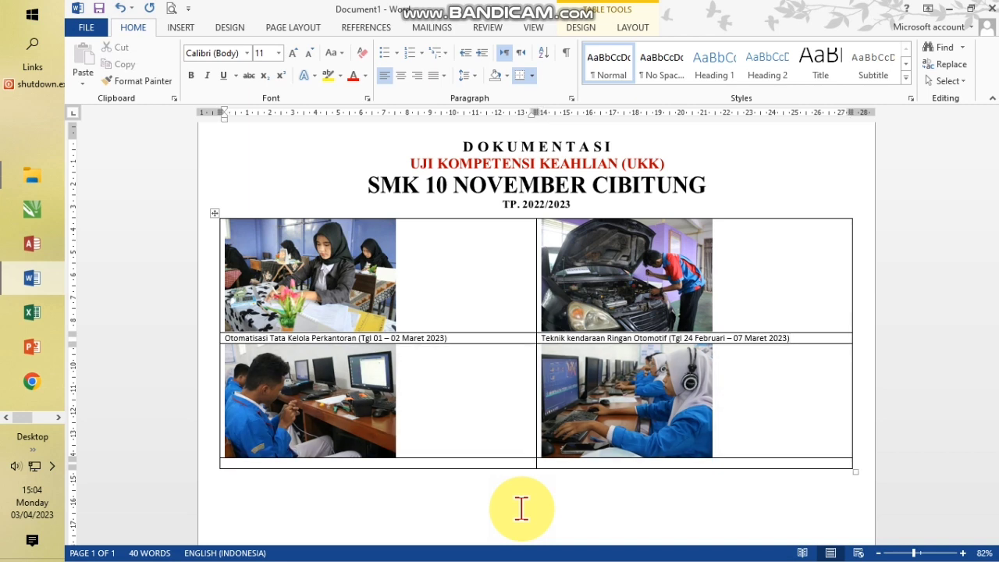
{"action": "type", "text": "Te"}
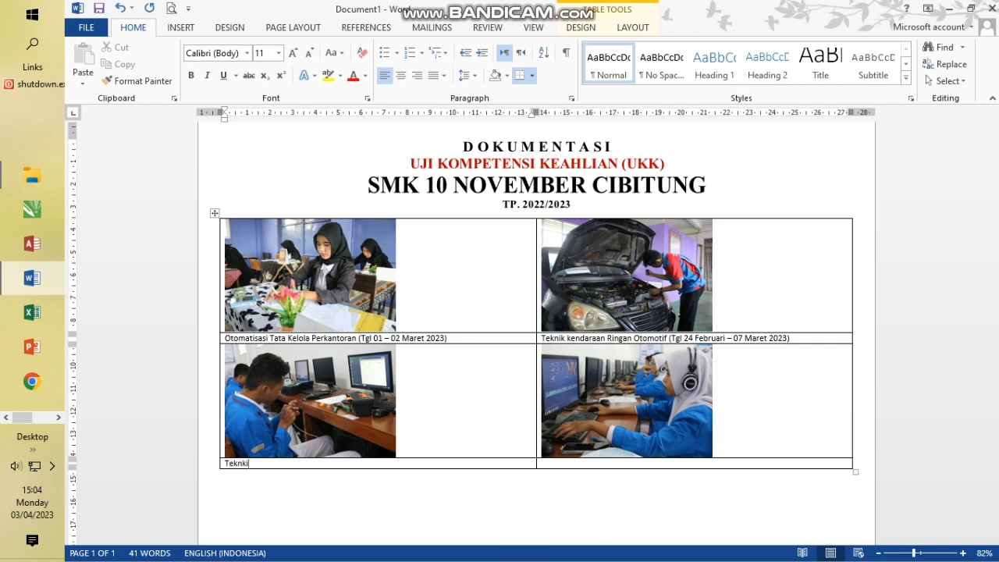
{"action": "type", "text": "knik Komputer dan Jaringan (Tgl 01"}
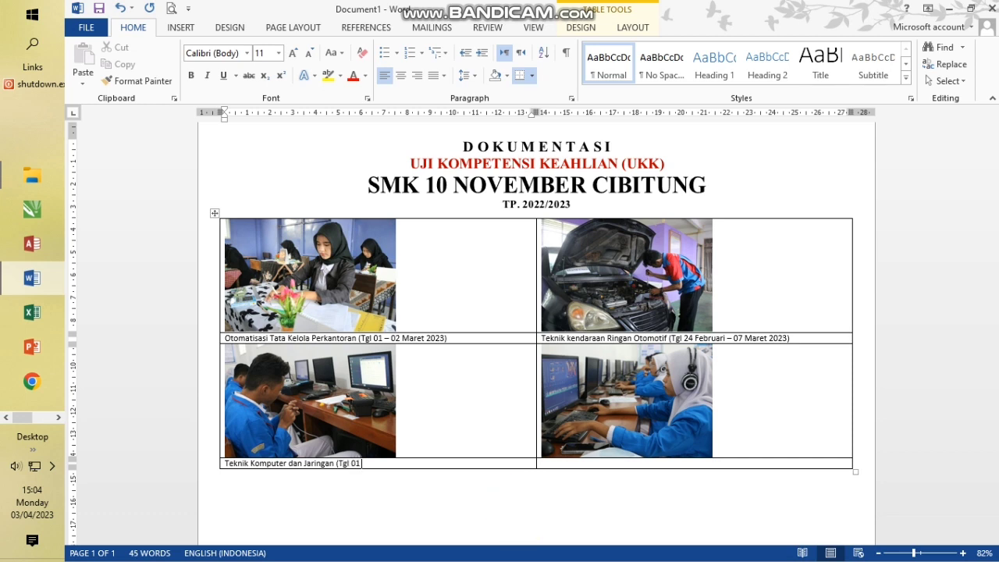
{"action": "type", "text": " – 02 Maret 2023"}
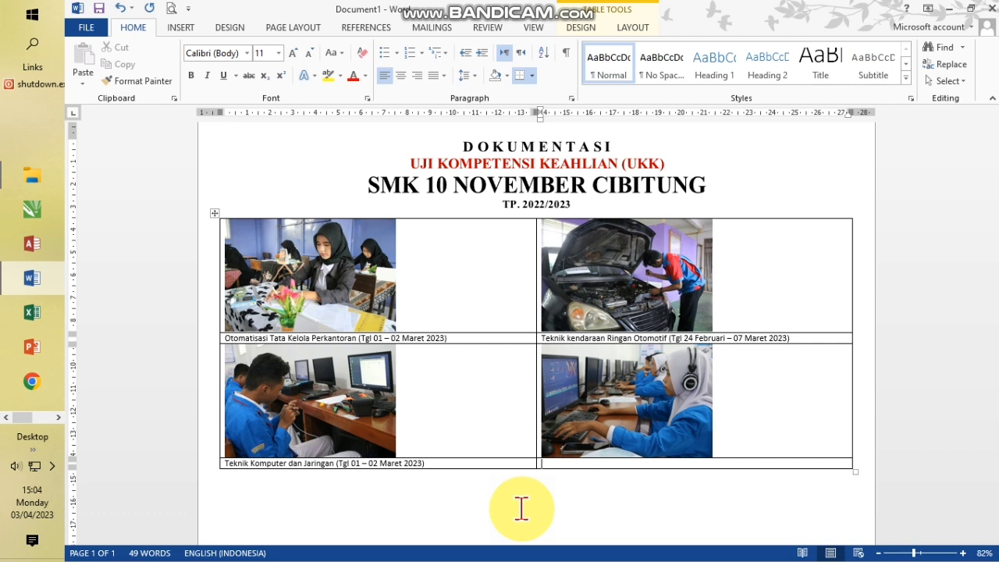
Step: Enter the caption "Multimedia (Tgl 02 – 03 Maret 2023)" in the last row's second cell
{"action": "type", "text": "Mult"}
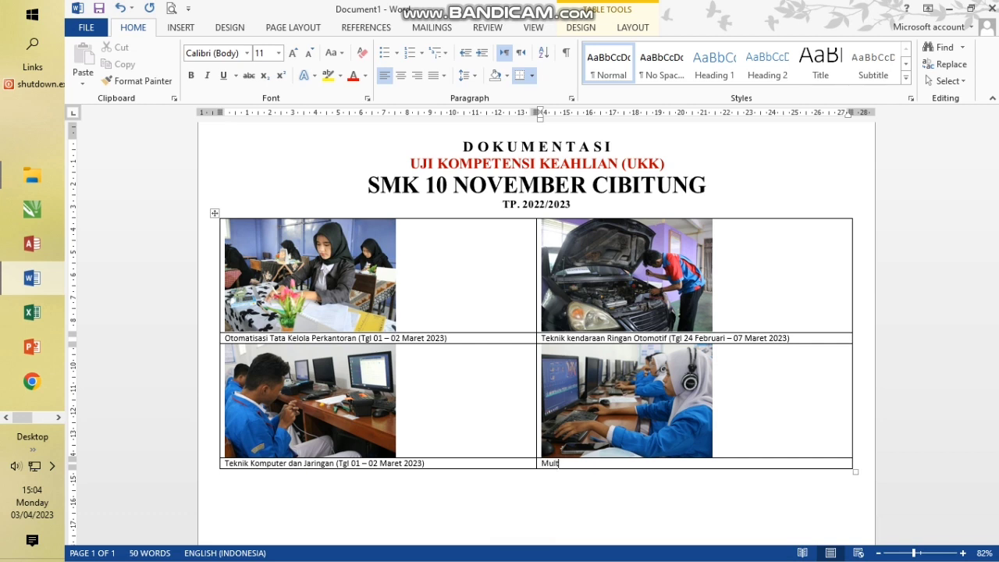
{"action": "type", "text": "imedia (Tgl 02 – 03 Maret 2023"}
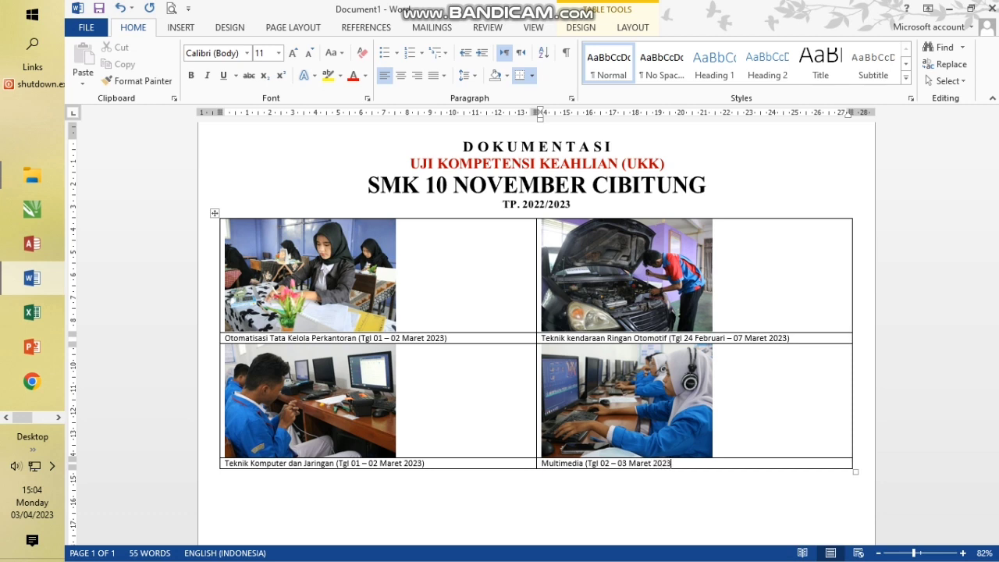
{"action": "left_click", "coordinate": [521, 508]}
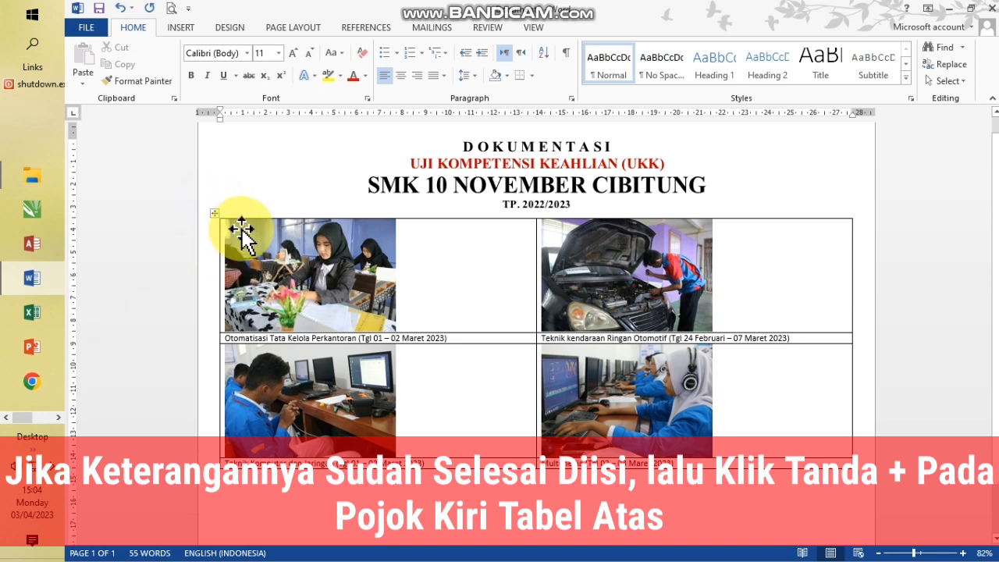
Step: Center the contents of the whole table horizontally and vertically within their cells
{"action": "left_click", "coordinate": [215, 211]}
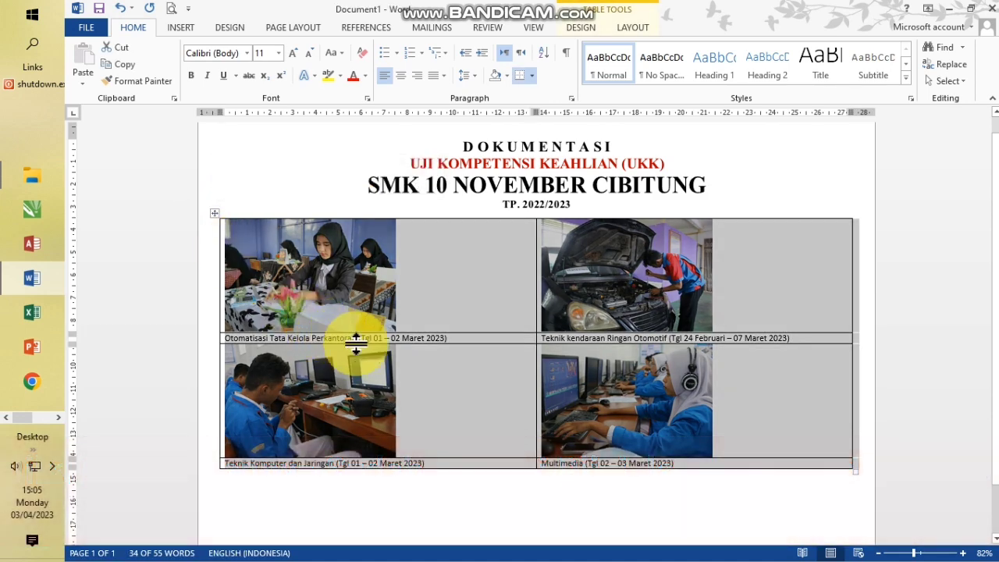
{"action": "left_click", "coordinate": [634, 28]}
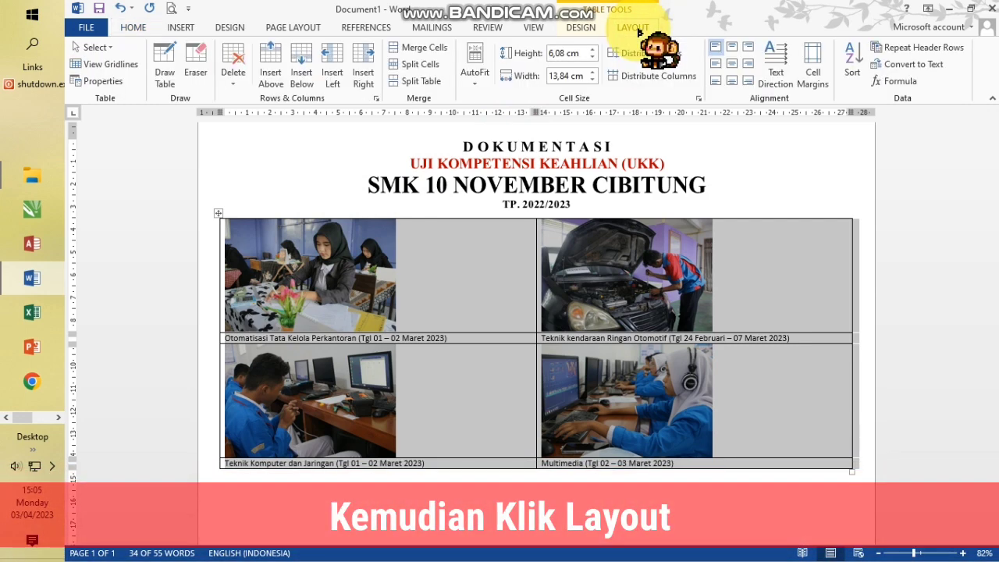
{"action": "left_click", "coordinate": [732, 66]}
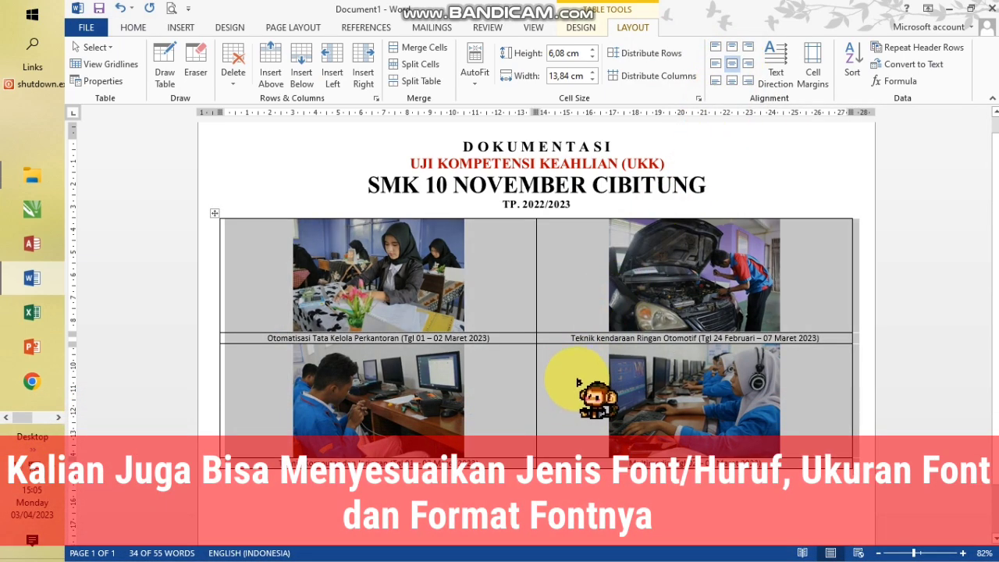
Step: Format all text in the table as Times New Roman, size 12, bold
{"action": "left_click", "coordinate": [133, 28]}
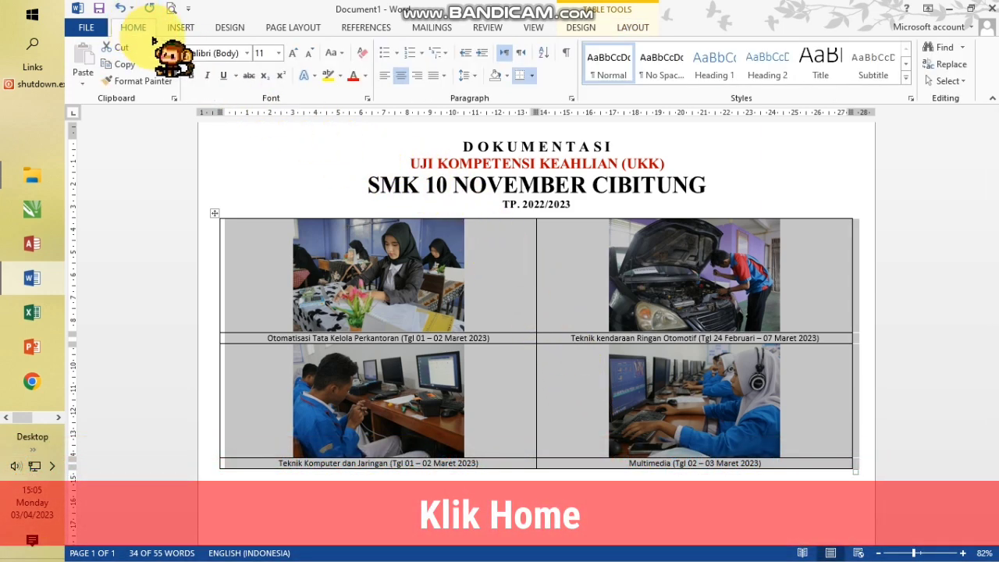
{"action": "left_click", "coordinate": [247, 53]}
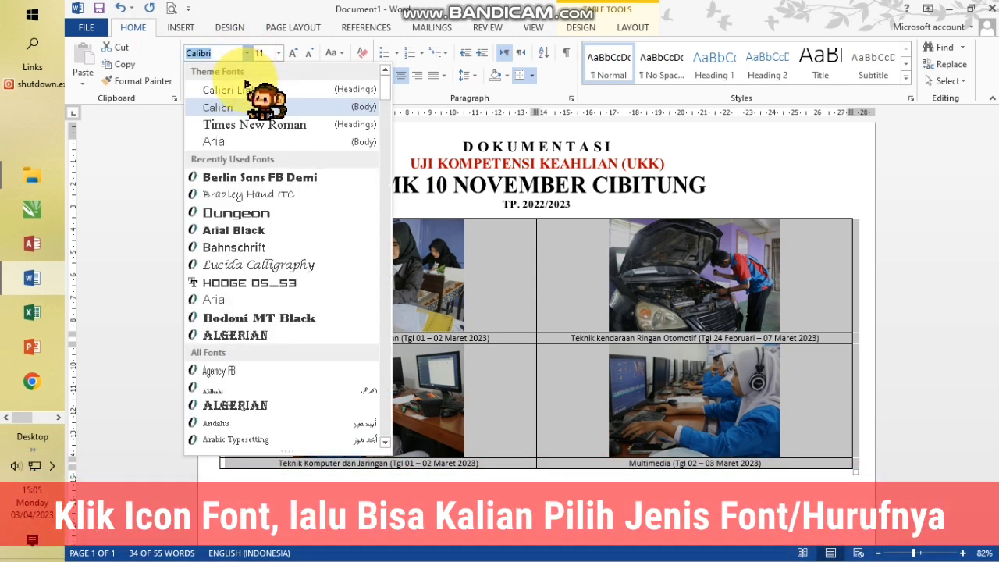
{"action": "left_click", "coordinate": [278, 126]}
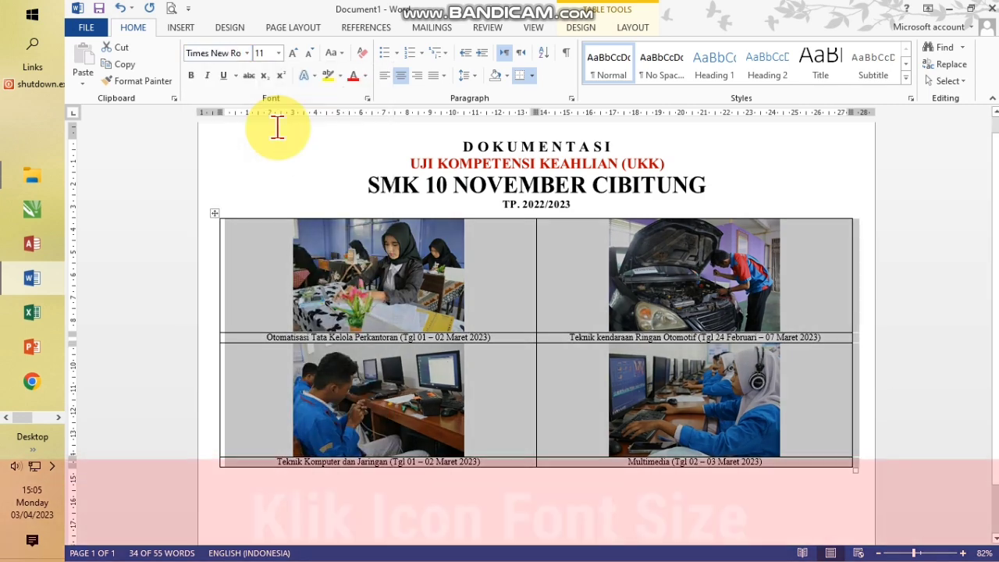
{"action": "left_click", "coordinate": [297, 53]}
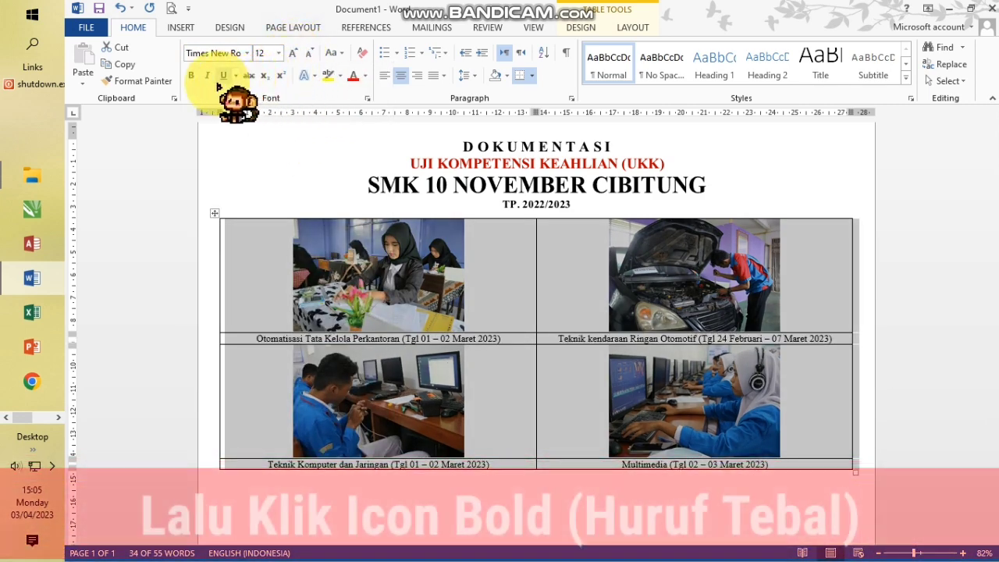
{"action": "left_click", "coordinate": [194, 76]}
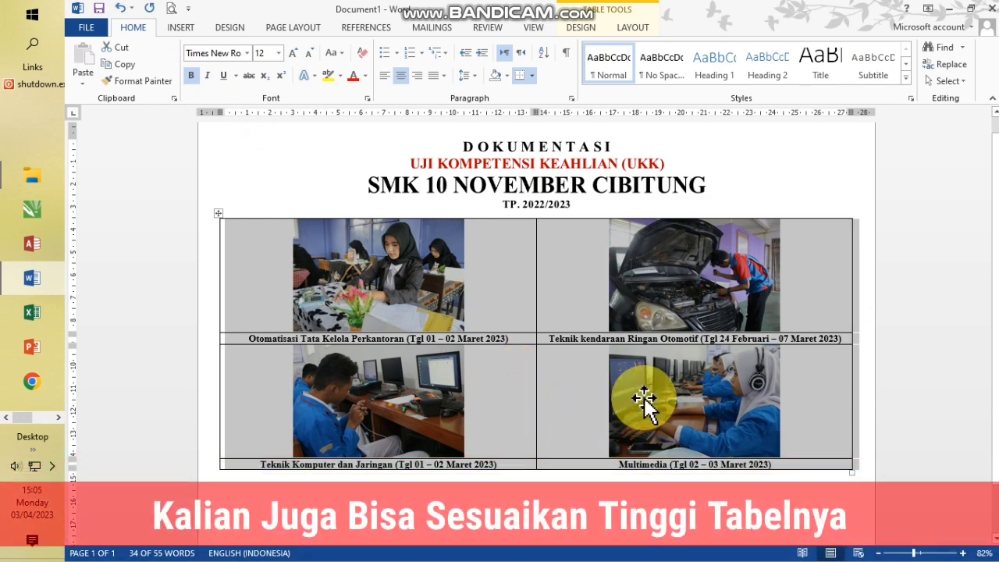
Step: Stretch the table downward by roughly a third of its height so all rows become taller
{"action": "scroll", "coordinate": [755, 425], "scroll_direction": "down", "scroll_amount": 1}
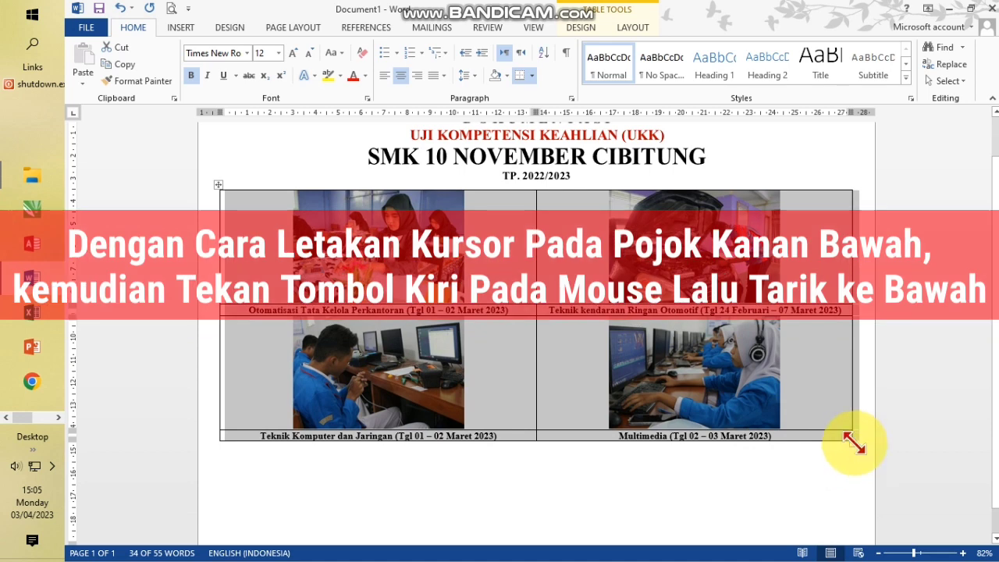
{"action": "left_click_drag", "start_coordinate": [854, 443], "coordinate": [855, 529]}
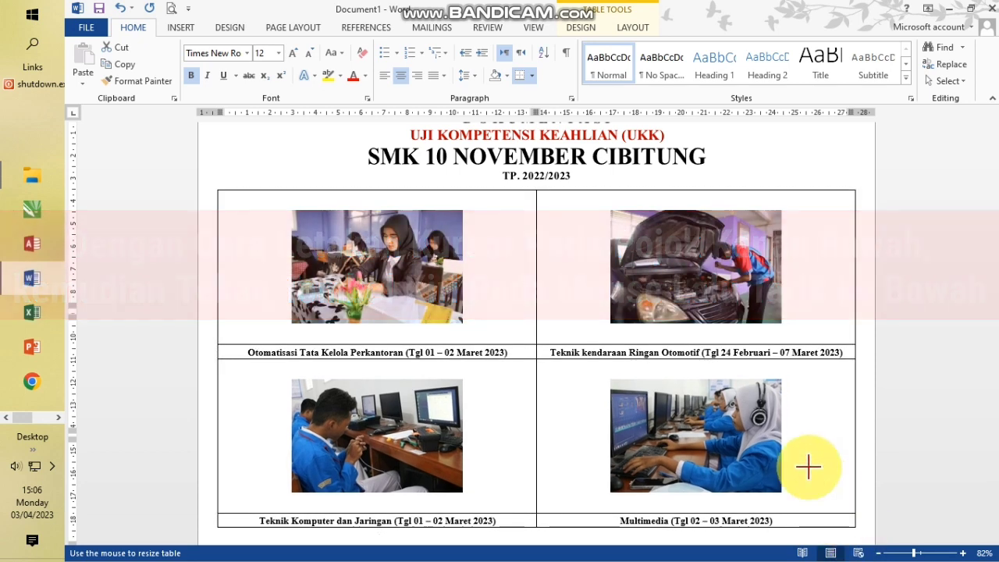
{"action": "left_click", "coordinate": [805, 464]}
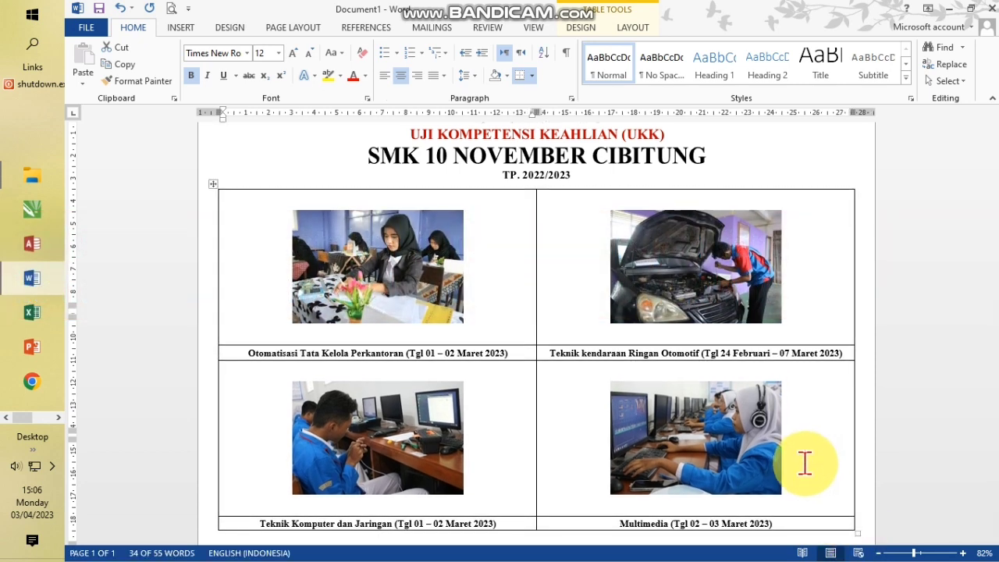
Step: Give the photo in the table's first cell a red picture border with a weight of 1 pt
{"action": "scroll", "coordinate": [803, 461], "scroll_direction": "down", "scroll_amount": 1}
{"action": "scroll", "coordinate": [815, 435], "scroll_direction": "up", "scroll_amount": 2}
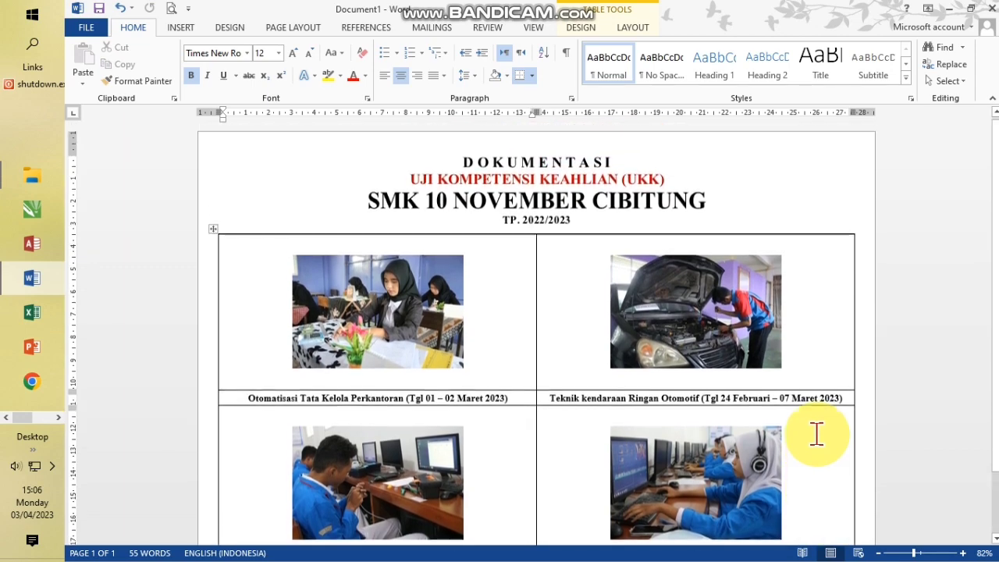
{"action": "scroll", "coordinate": [702, 305], "scroll_direction": "down", "scroll_amount": 2}
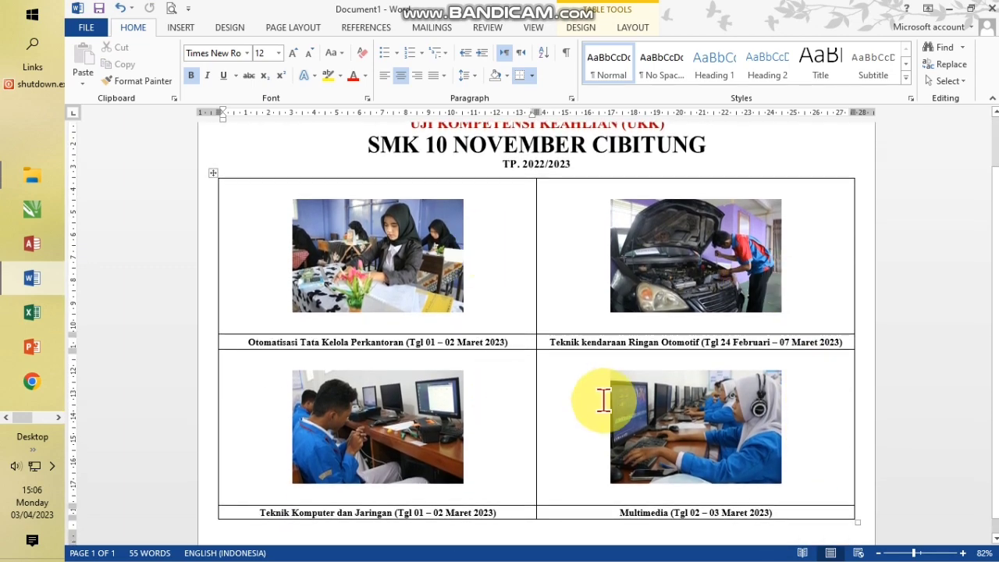
{"action": "scroll", "coordinate": [605, 396], "scroll_direction": "up", "scroll_amount": 2}
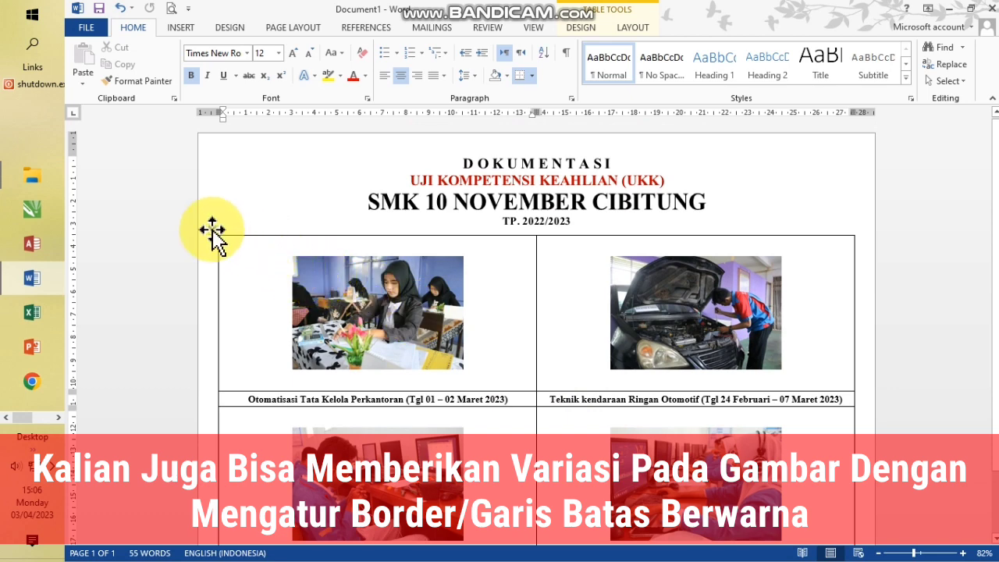
{"action": "left_click", "coordinate": [358, 305]}
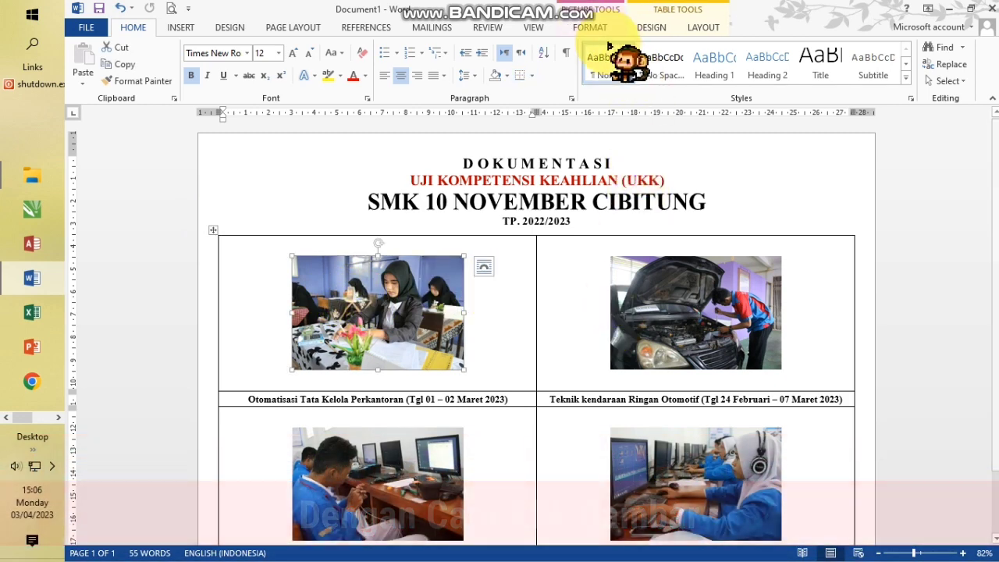
{"action": "left_click", "coordinate": [590, 27]}
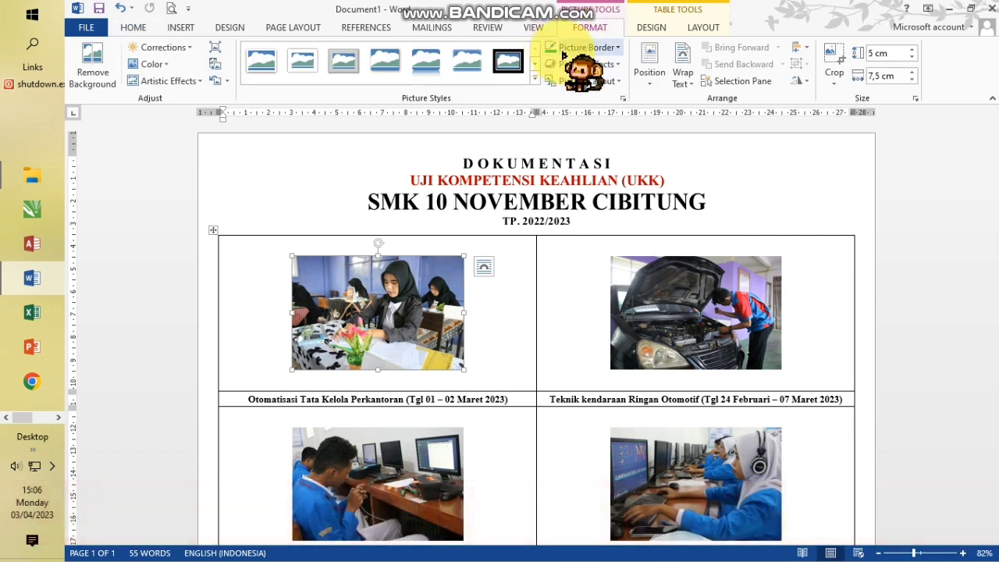
{"action": "left_click", "coordinate": [618, 49]}
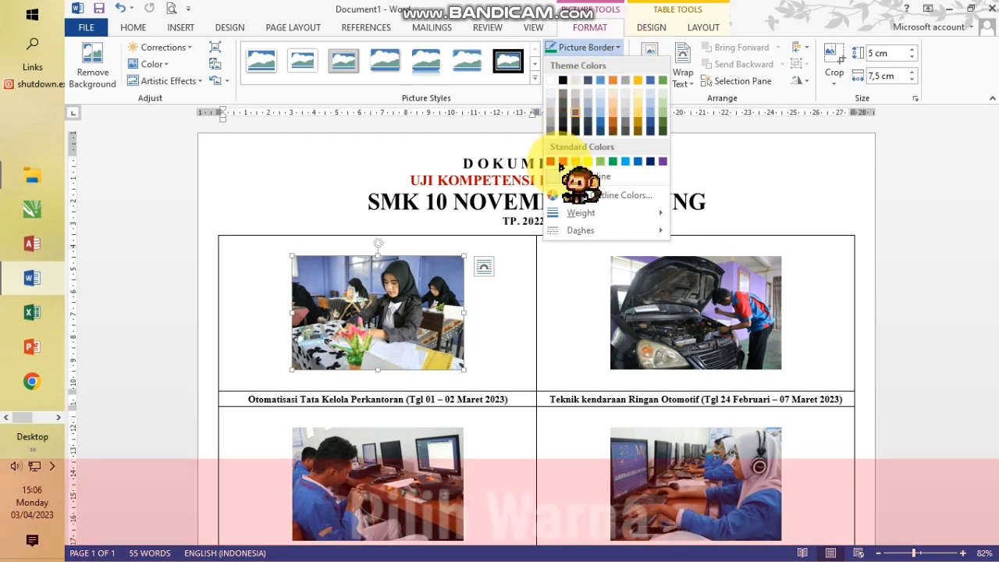
{"action": "left_click", "coordinate": [564, 163]}
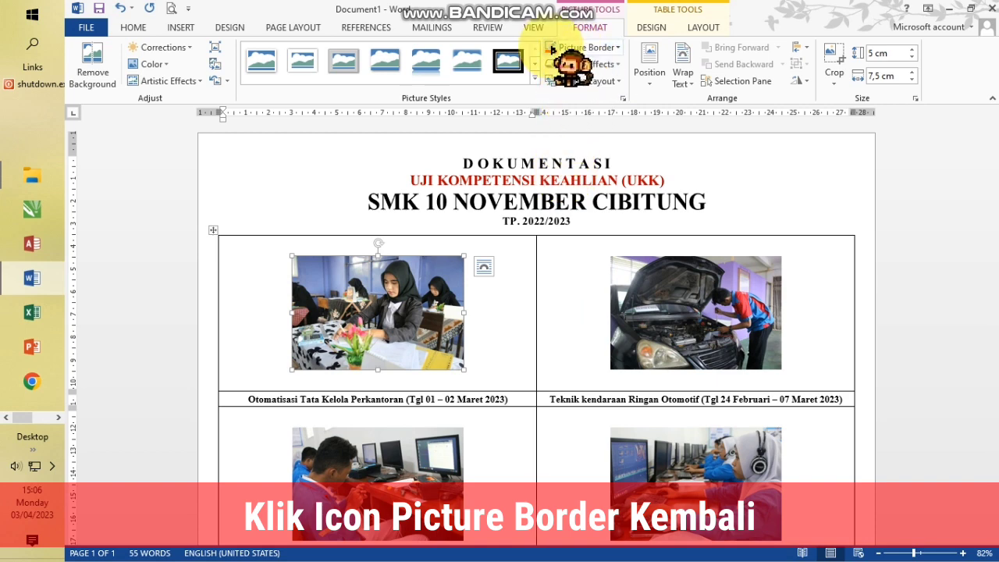
{"action": "left_click", "coordinate": [612, 47]}
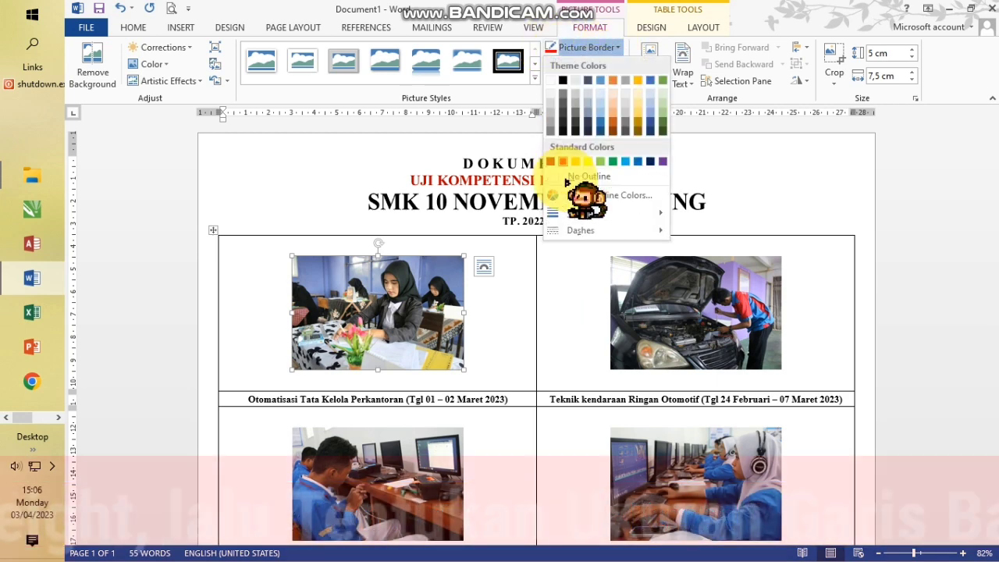
{"action": "mouse_move", "coordinate": [576, 213]}
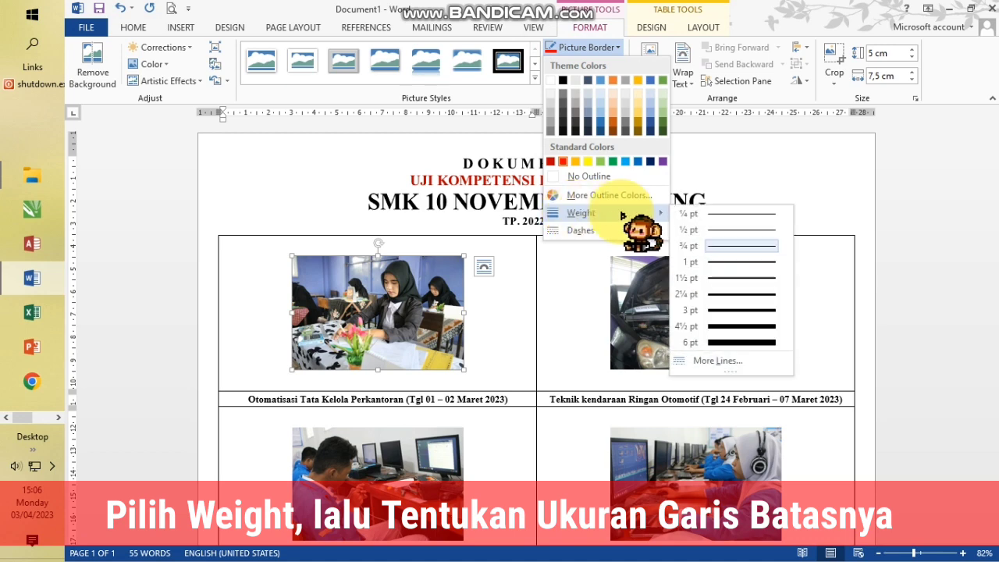
{"action": "left_click", "coordinate": [719, 264]}
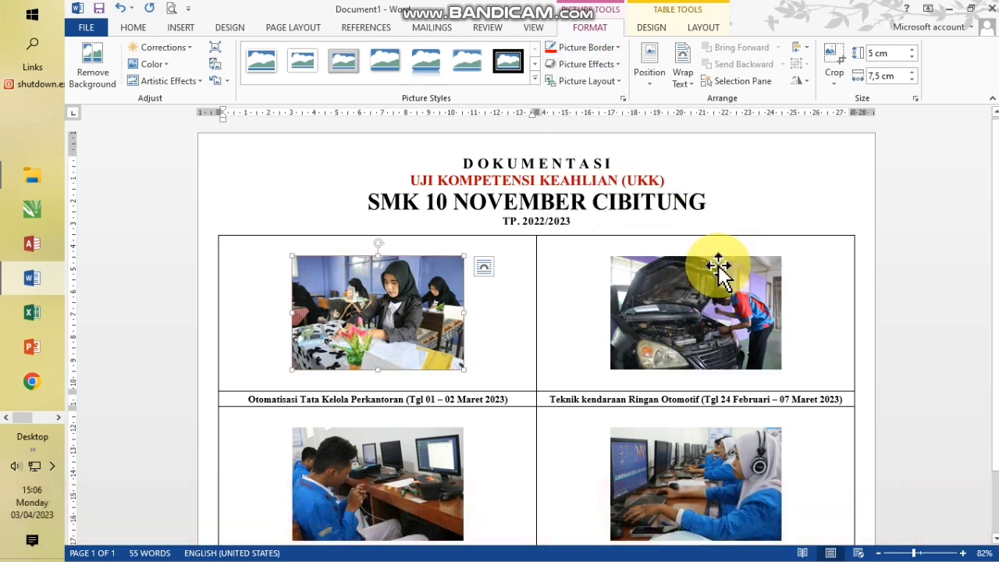
Step: Give the car repair photo in the first row's second cell a blue picture border with a weight of 1 pt
{"action": "left_click", "coordinate": [661, 287]}
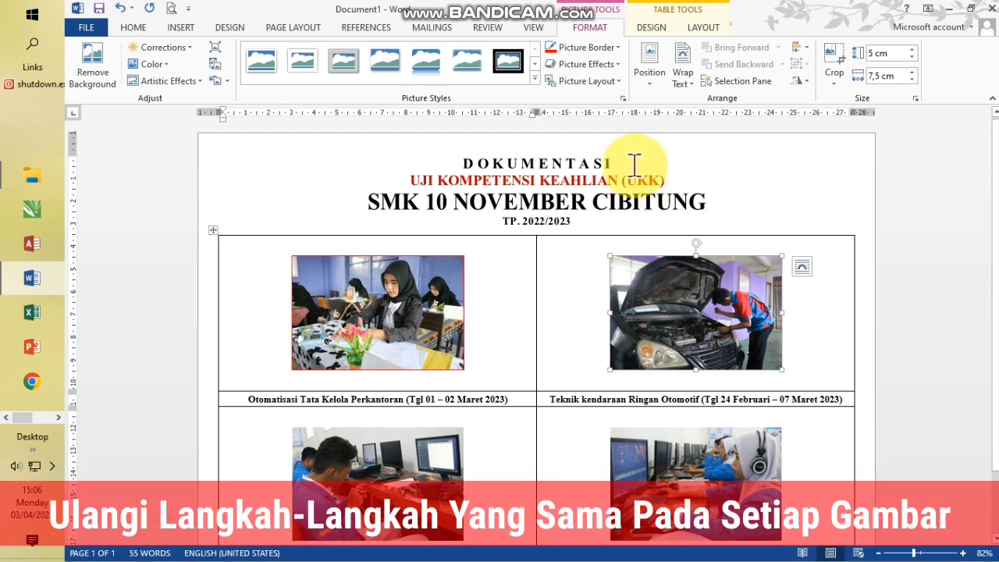
{"action": "left_click", "coordinate": [618, 48]}
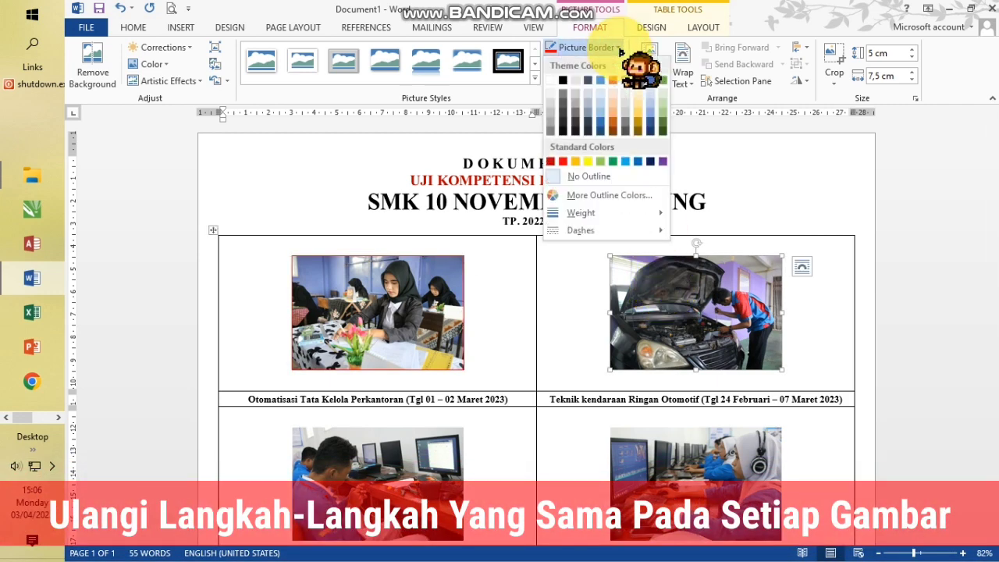
{"action": "left_click", "coordinate": [637, 163]}
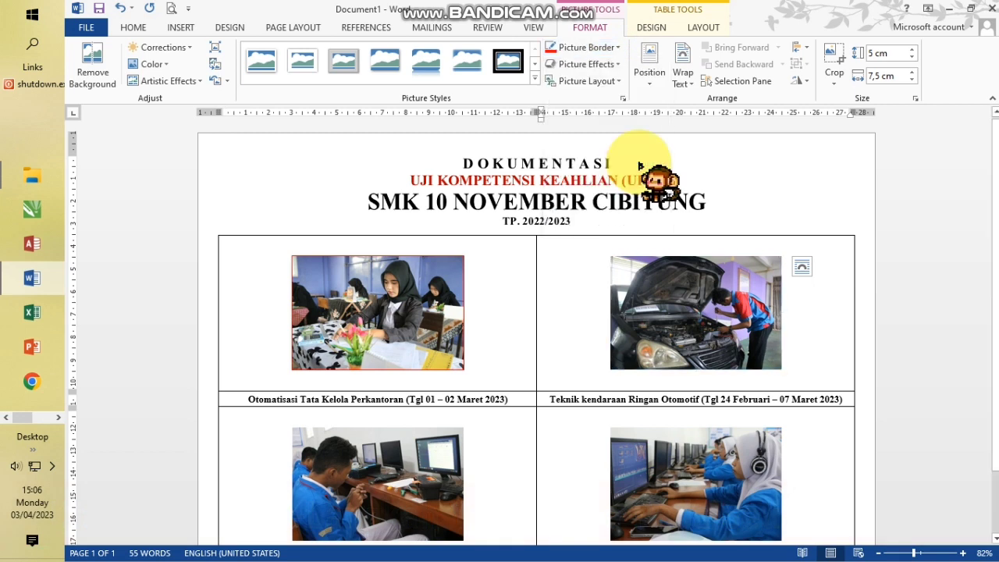
{"action": "left_click", "coordinate": [618, 47]}
{"action": "mouse_move", "coordinate": [655, 213]}
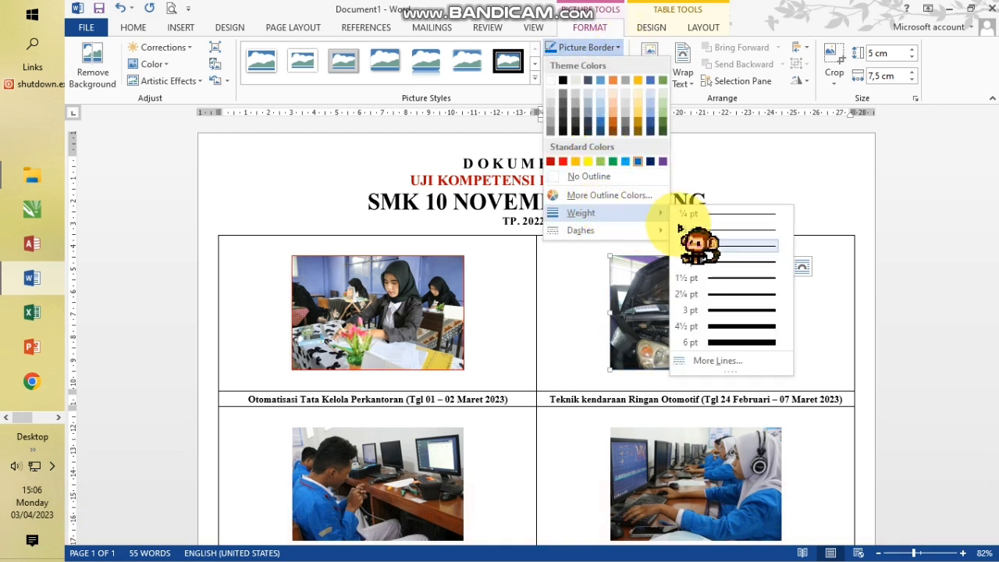
{"action": "left_click", "coordinate": [708, 263]}
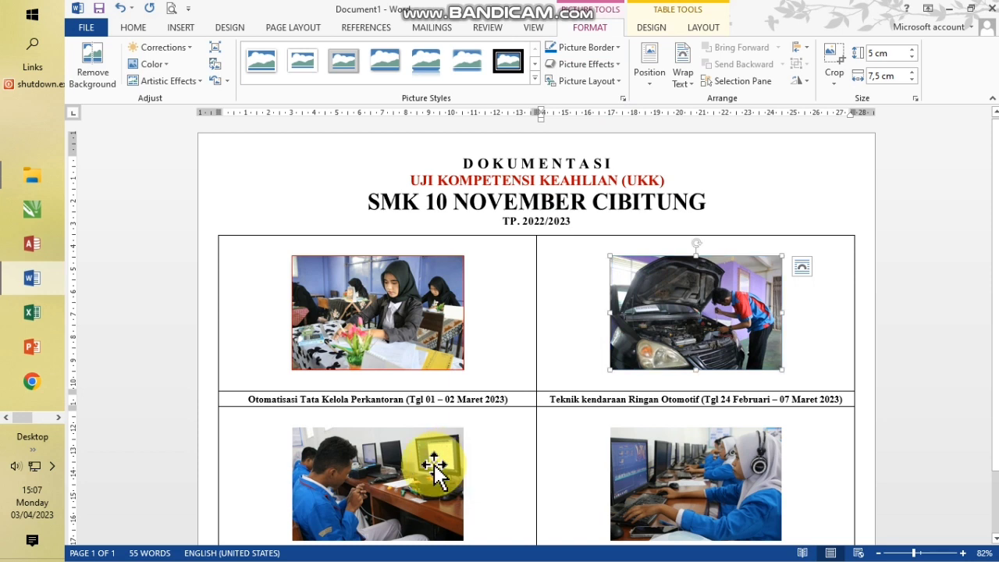
Step: Give the photo above the Teknik Komputer dan Jaringan caption an orange picture border with a weight of 1 pt
{"action": "left_click", "coordinate": [416, 460]}
{"action": "left_click", "coordinate": [587, 47]}
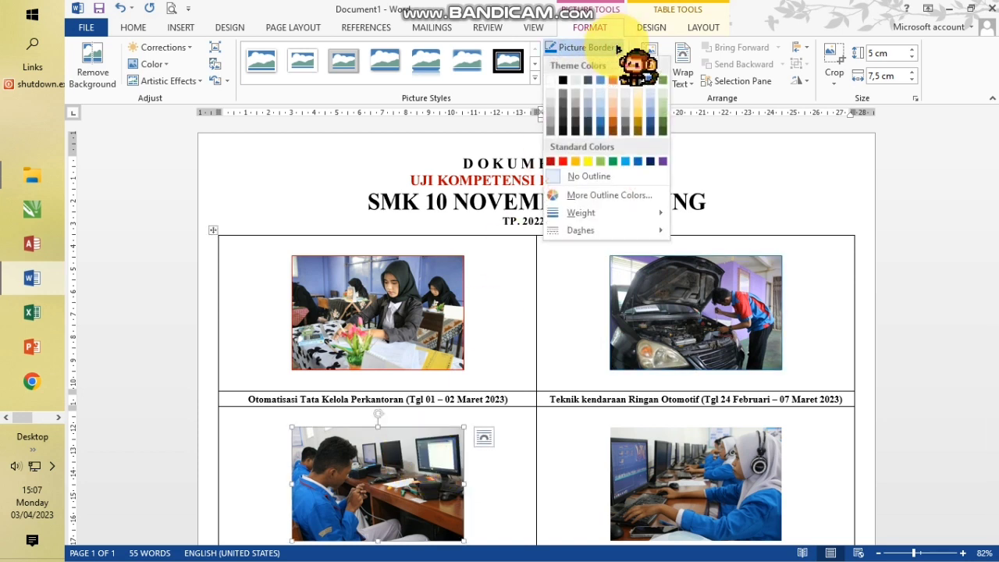
{"action": "left_click", "coordinate": [575, 162]}
{"action": "left_click", "coordinate": [589, 48]}
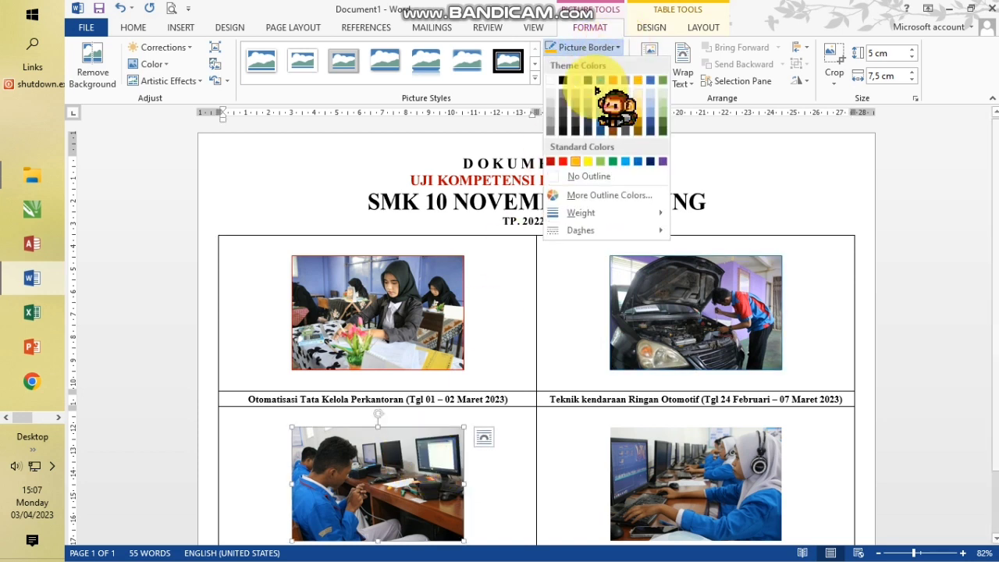
{"action": "mouse_move", "coordinate": [579, 213]}
{"action": "left_click", "coordinate": [709, 270]}
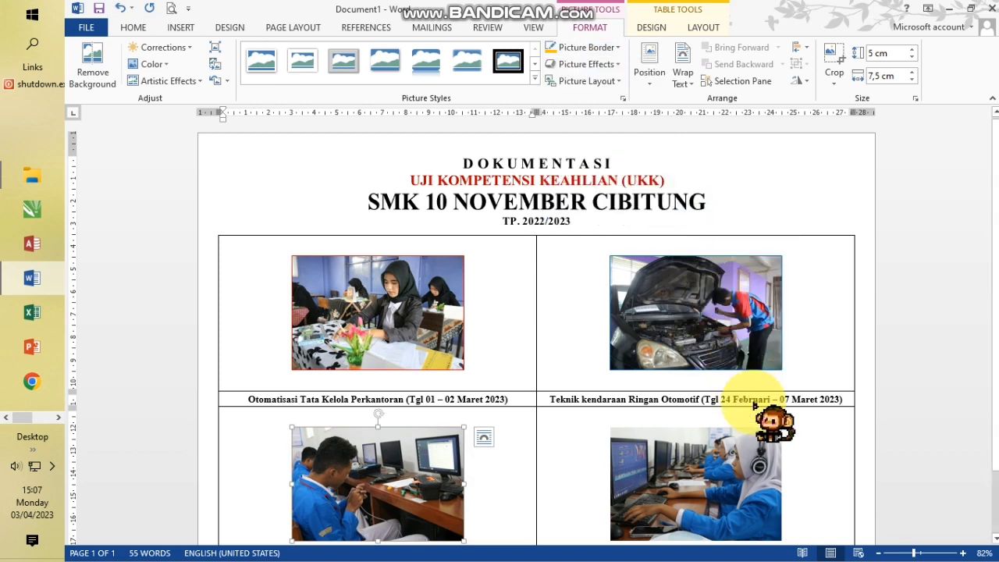
Step: Give the photo above the Multimedia caption a green picture border with a weight of 1 pt
{"action": "left_click", "coordinate": [731, 476]}
{"action": "left_click", "coordinate": [618, 48]}
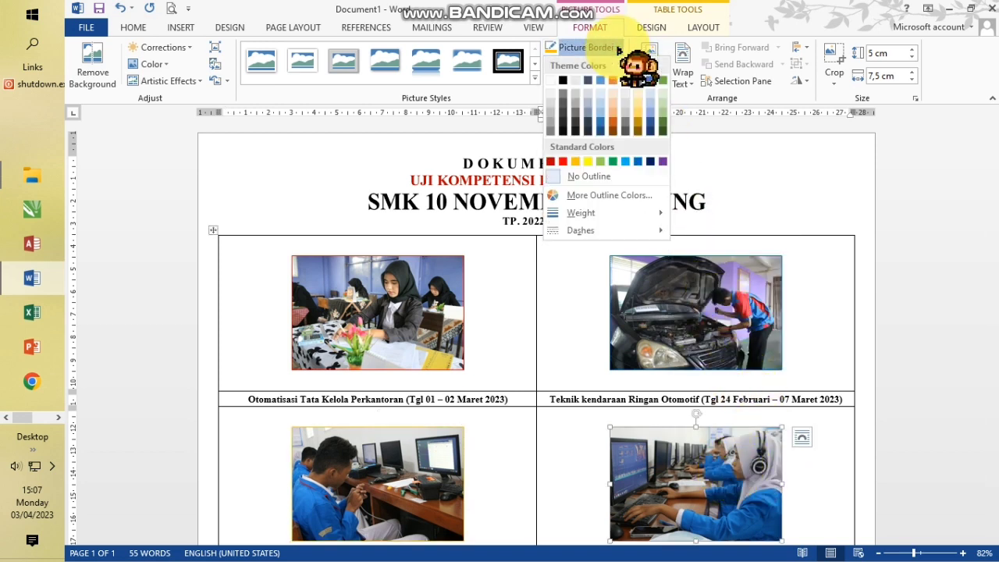
{"action": "left_click", "coordinate": [613, 161]}
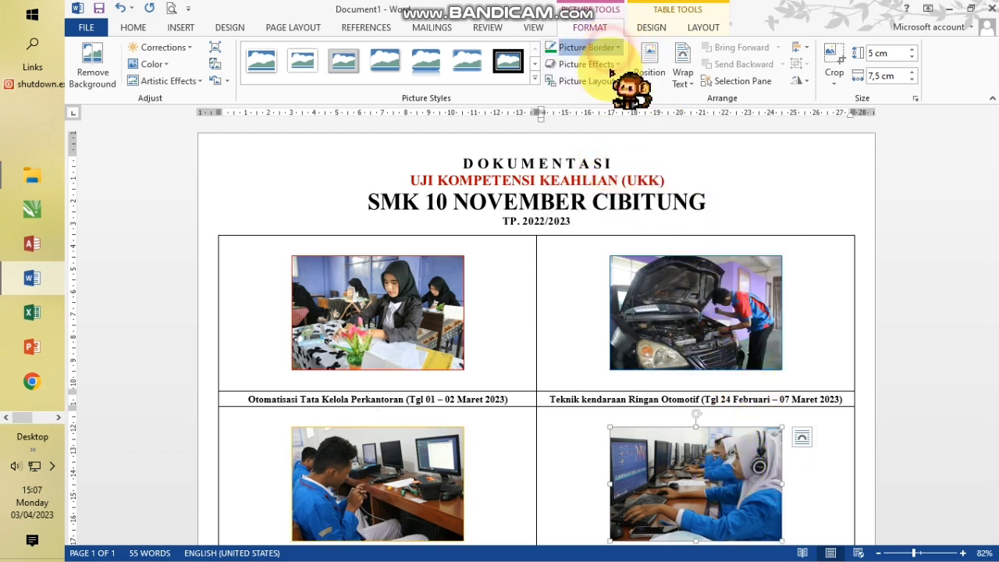
{"action": "left_click", "coordinate": [618, 48]}
{"action": "mouse_move", "coordinate": [615, 213]}
{"action": "left_click", "coordinate": [688, 250]}
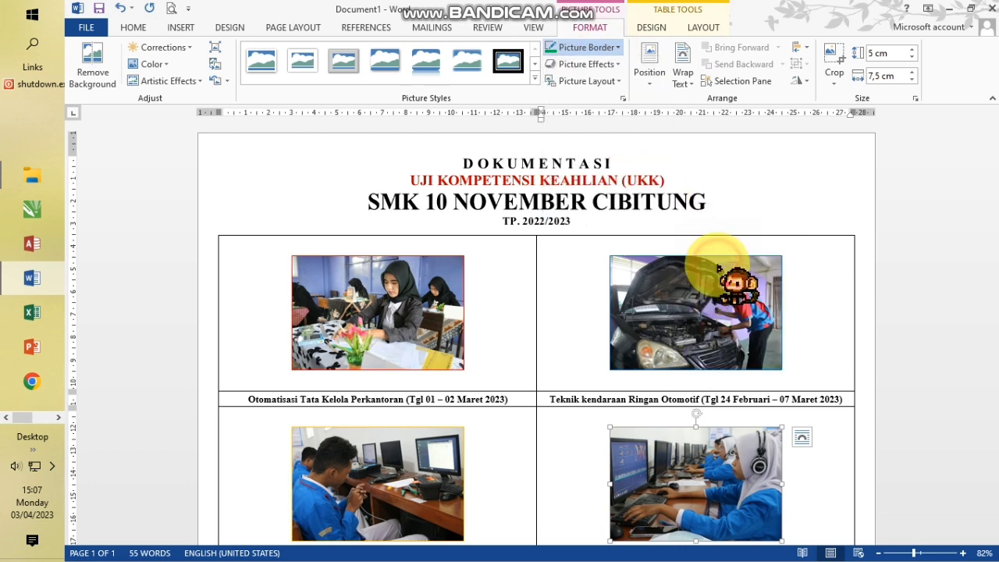
Step: Remove all borders from the entire photo table with the No Border option, and deselect the table
{"action": "scroll", "coordinate": [704, 339], "scroll_direction": "down", "scroll_amount": 2}
{"action": "scroll", "coordinate": [703, 339], "scroll_direction": "down", "scroll_amount": 1}
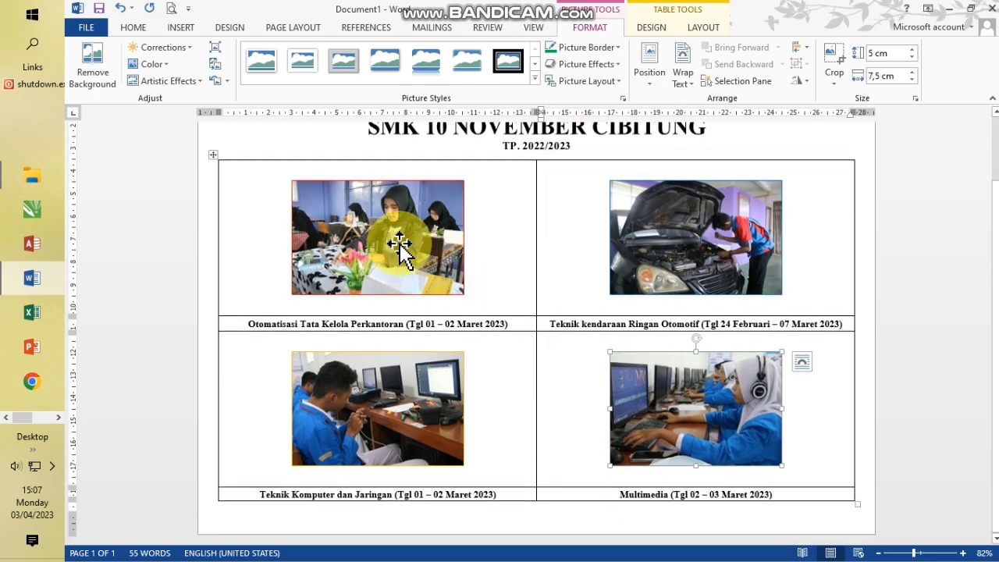
{"action": "left_click", "coordinate": [214, 154]}
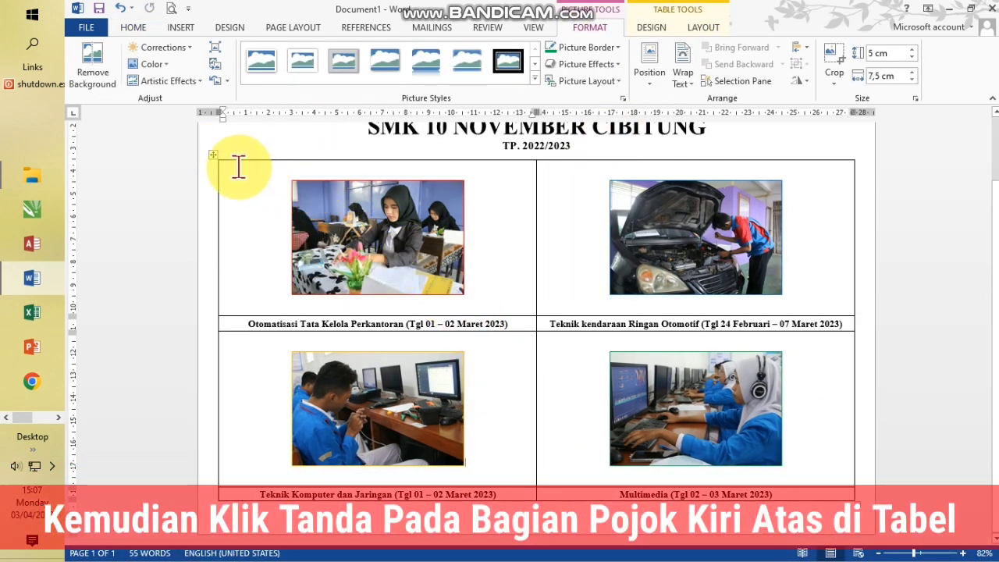
{"action": "left_click", "coordinate": [227, 158]}
{"action": "left_click", "coordinate": [214, 155]}
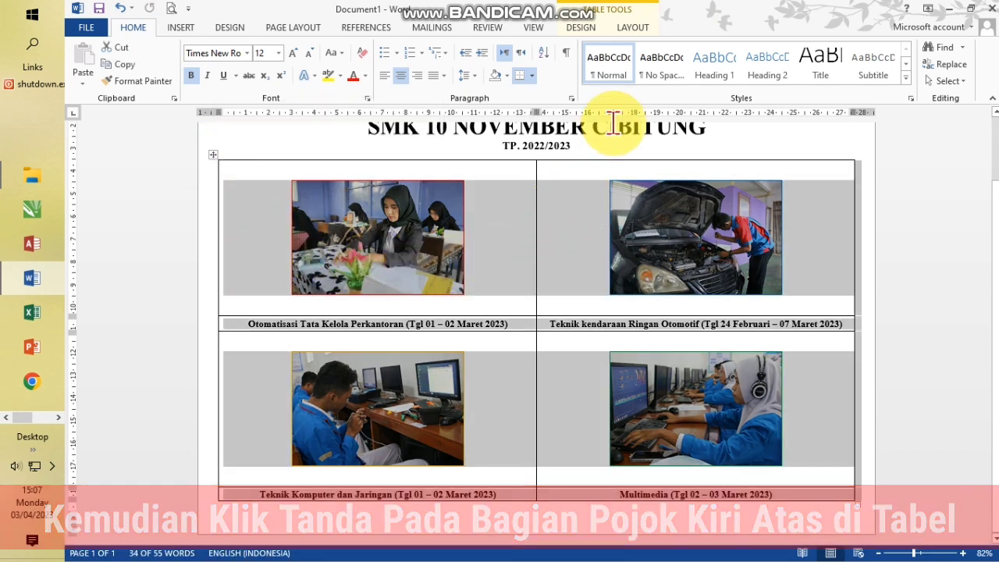
{"action": "left_click", "coordinate": [584, 28]}
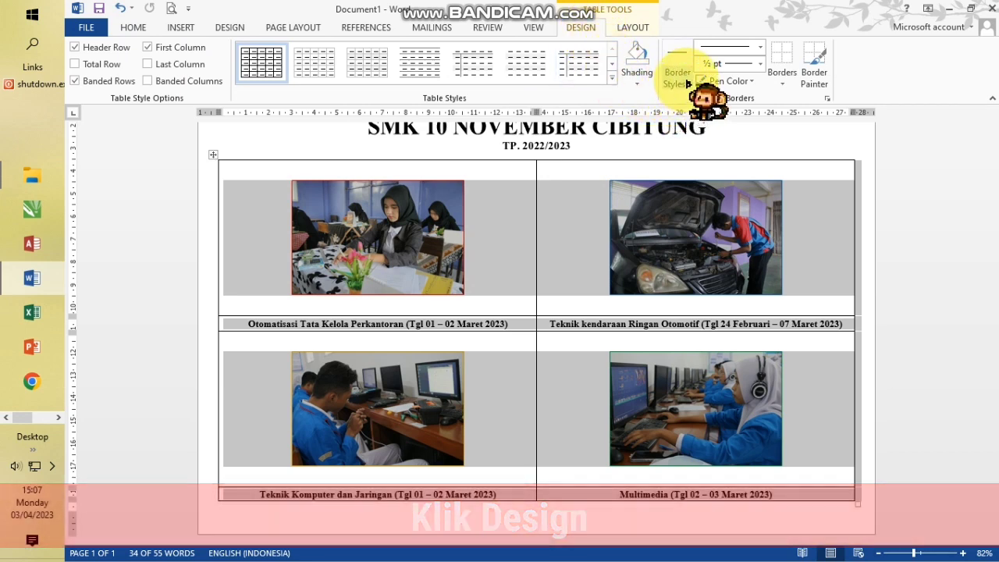
{"action": "left_click", "coordinate": [783, 83]}
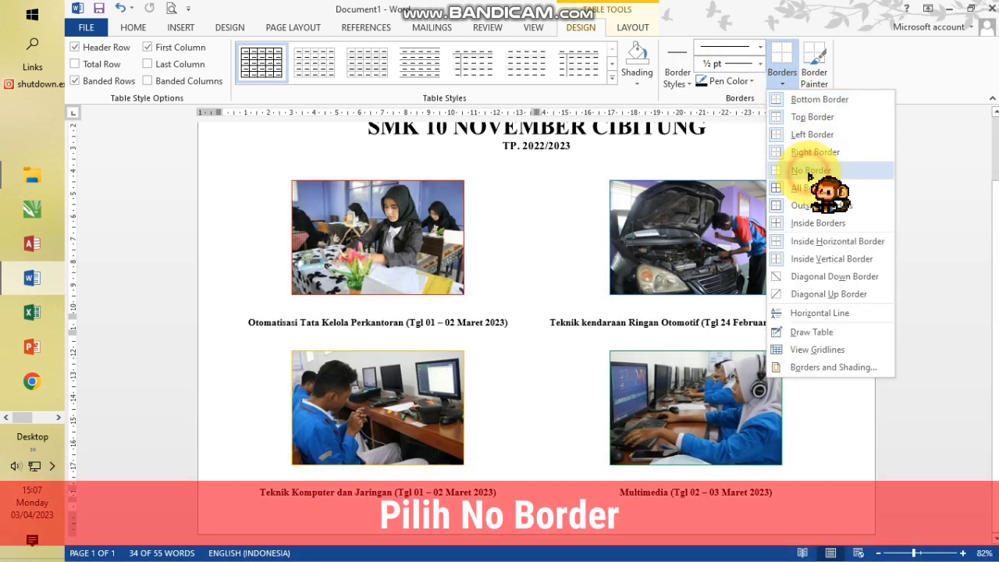
{"action": "left_click", "coordinate": [810, 173]}
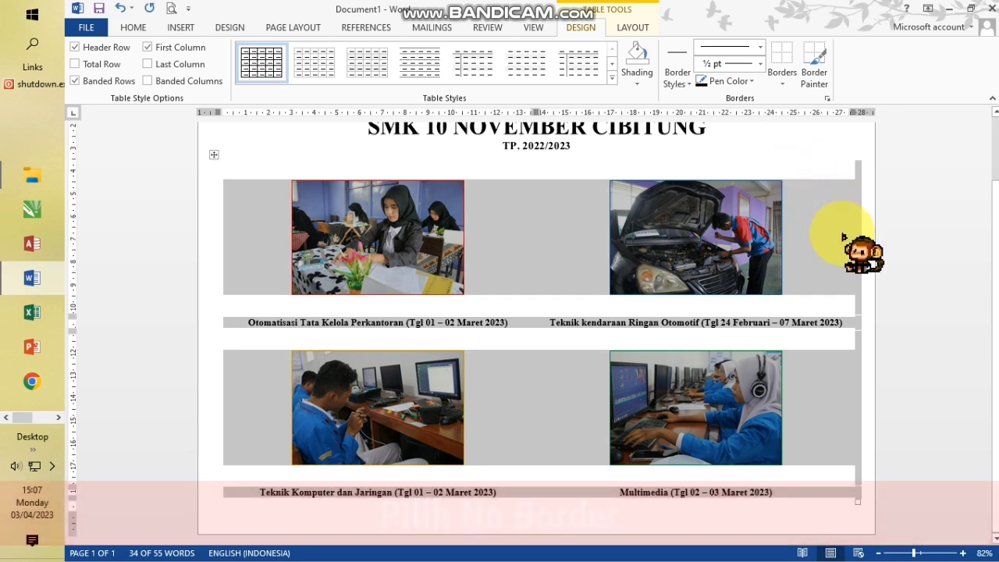
{"action": "left_click", "coordinate": [828, 219]}
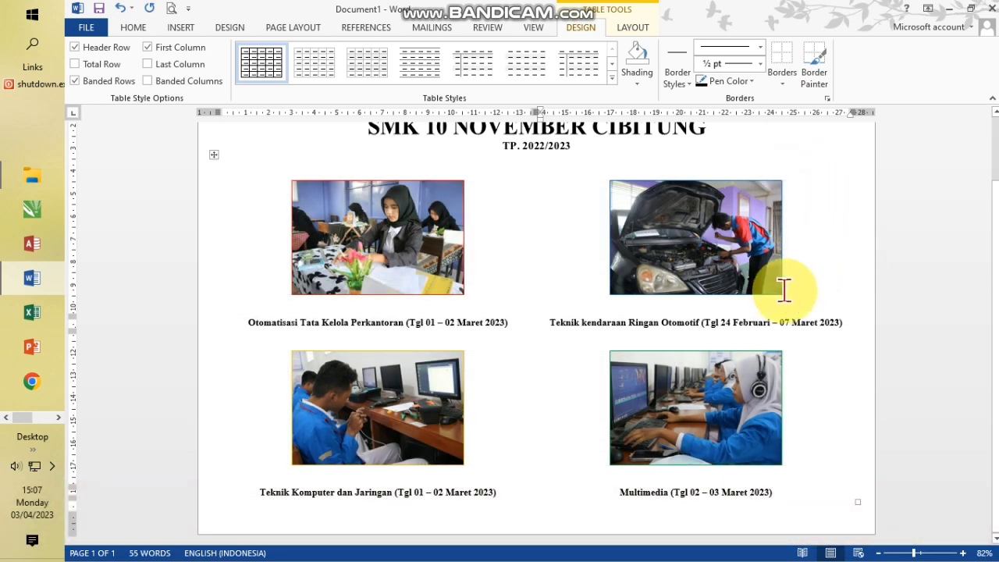
{"action": "scroll", "coordinate": [784, 289], "scroll_direction": "up", "scroll_amount": 2}
{"action": "scroll", "coordinate": [784, 288], "scroll_direction": "down", "scroll_amount": 1}
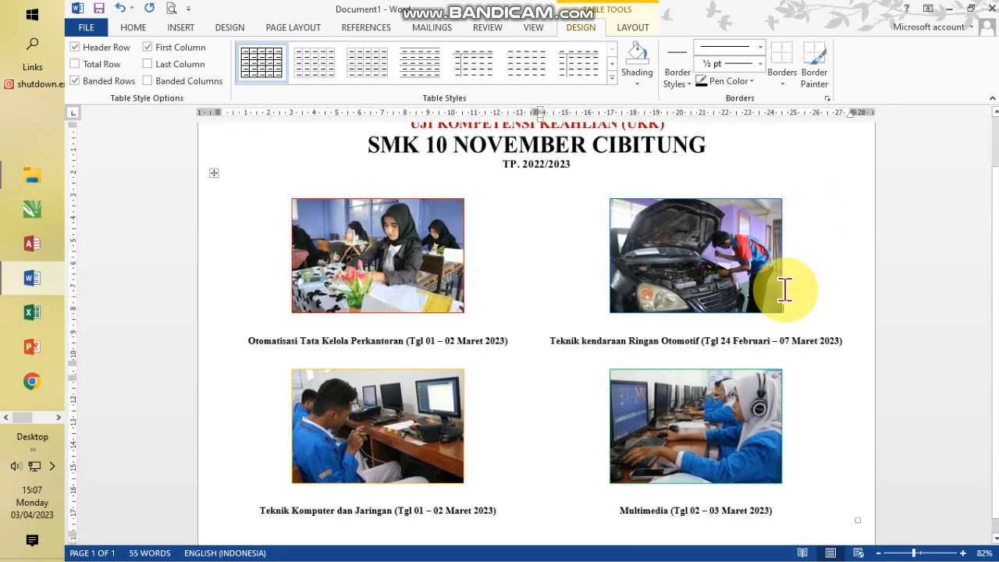
{"action": "scroll", "coordinate": [784, 288], "scroll_direction": "up", "scroll_amount": 1}
{"action": "scroll", "coordinate": [754, 256], "scroll_direction": "down", "scroll_amount": 1}
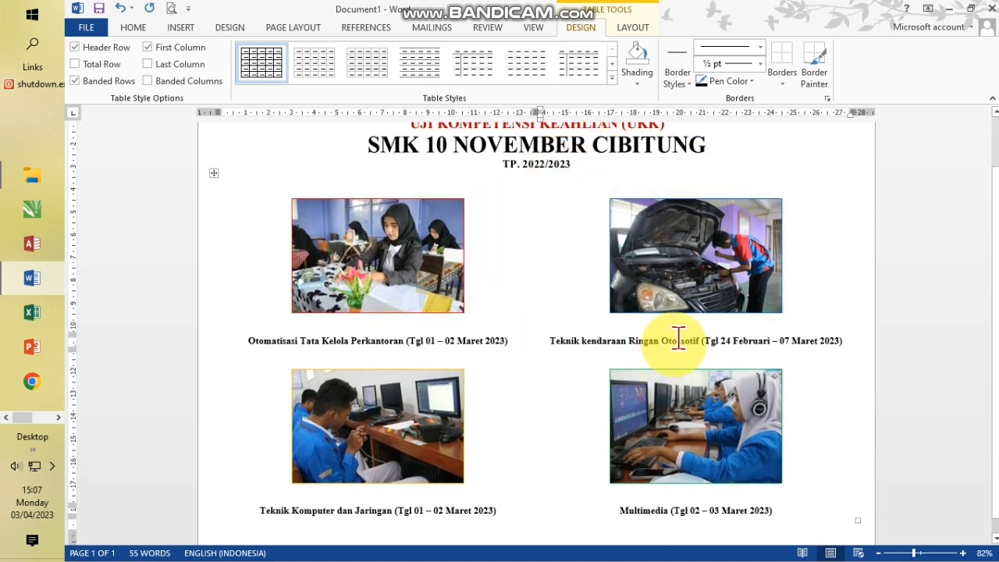